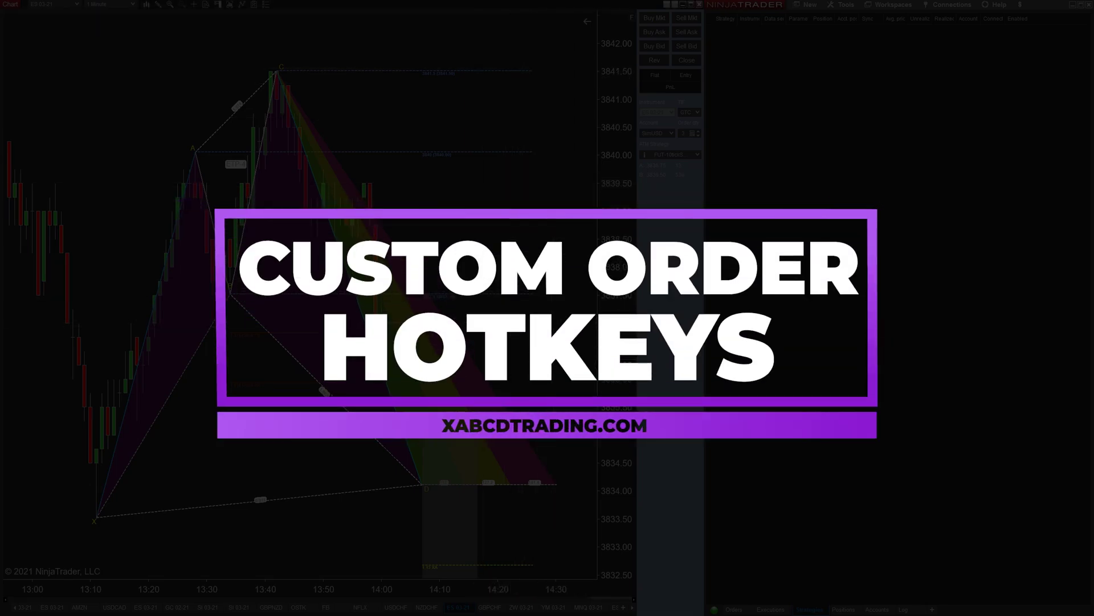
Compress the ES 03-21 price and time scales to show 3831–3843 and 12:50–14:30
left_click_drag(631, 152, 622, 222)
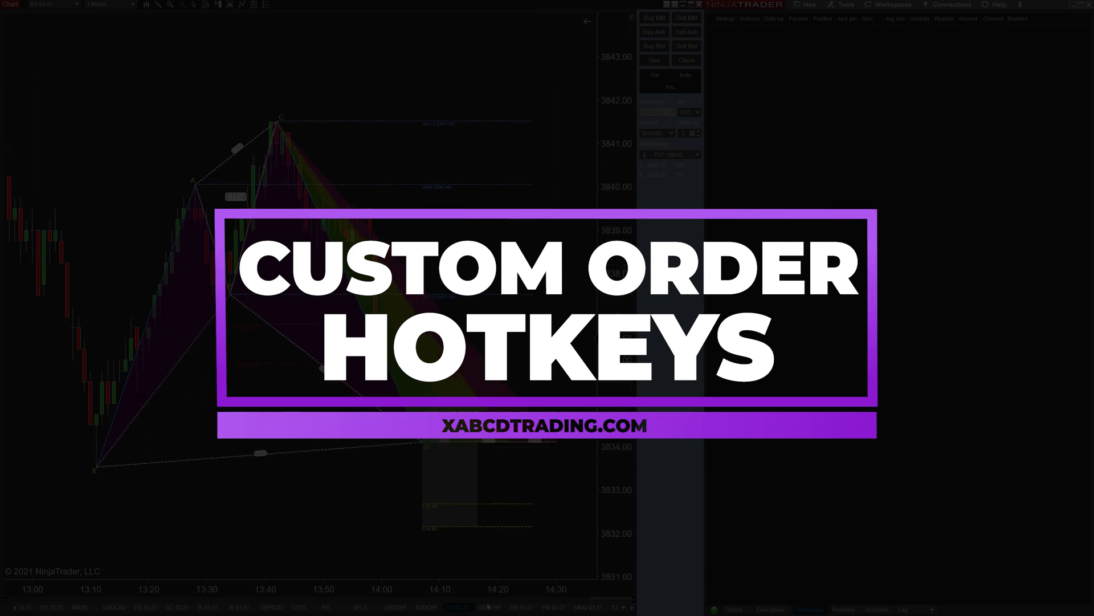
left_click_drag(491, 598, 498, 596)
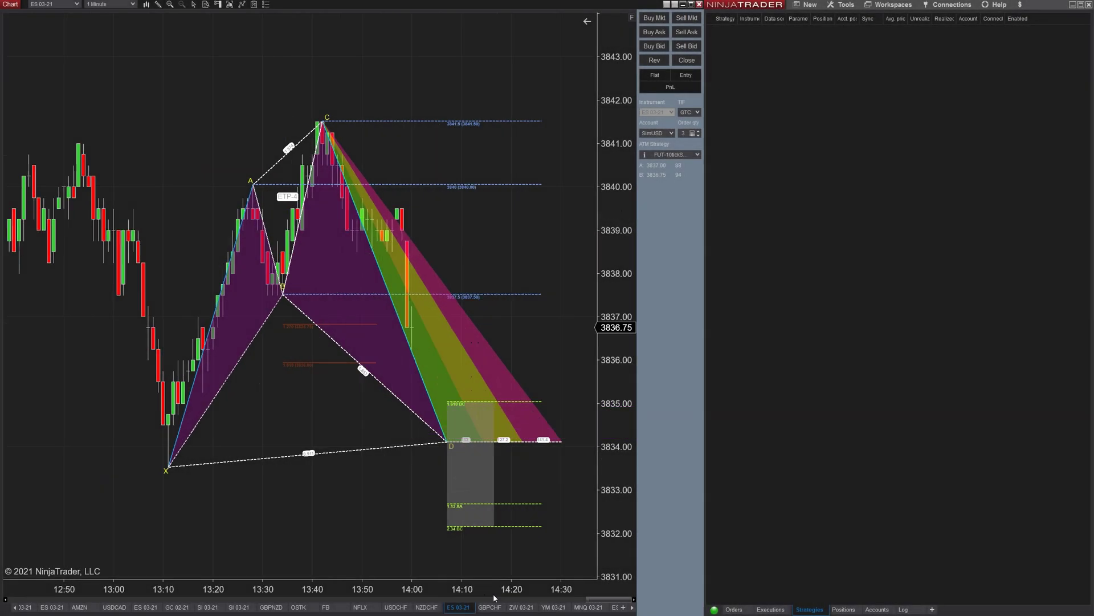
Pan the ES chart left so its time axis spans 13:00 to 14:40
left_click_drag(381, 552, 321, 526)
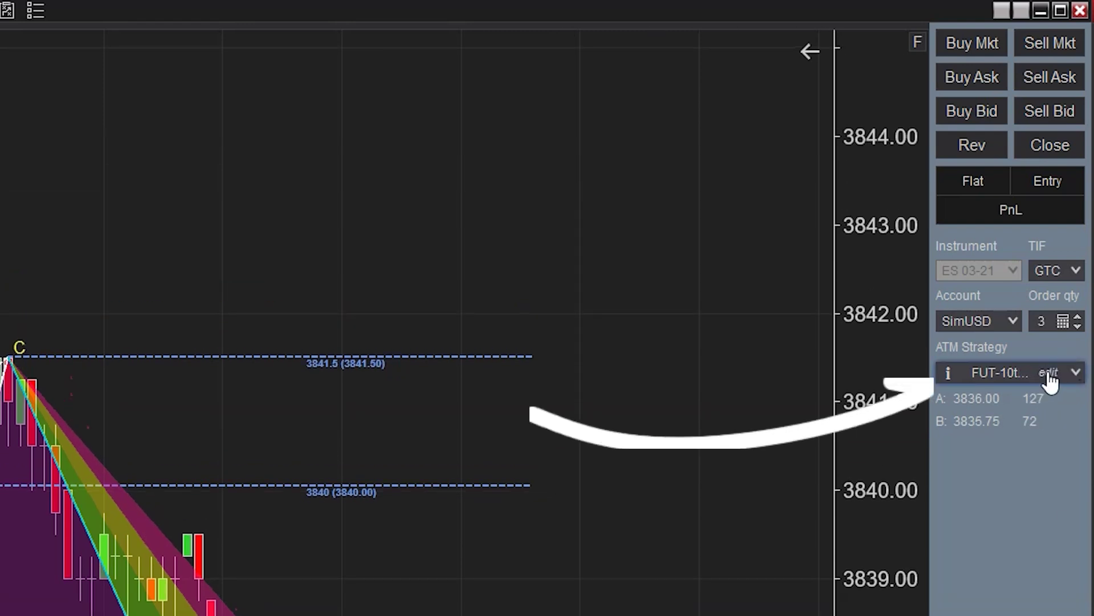
Show the saved ATM strategy templates from the Chart Trader's ATM Strategy dropdown
left_click(1007, 416)
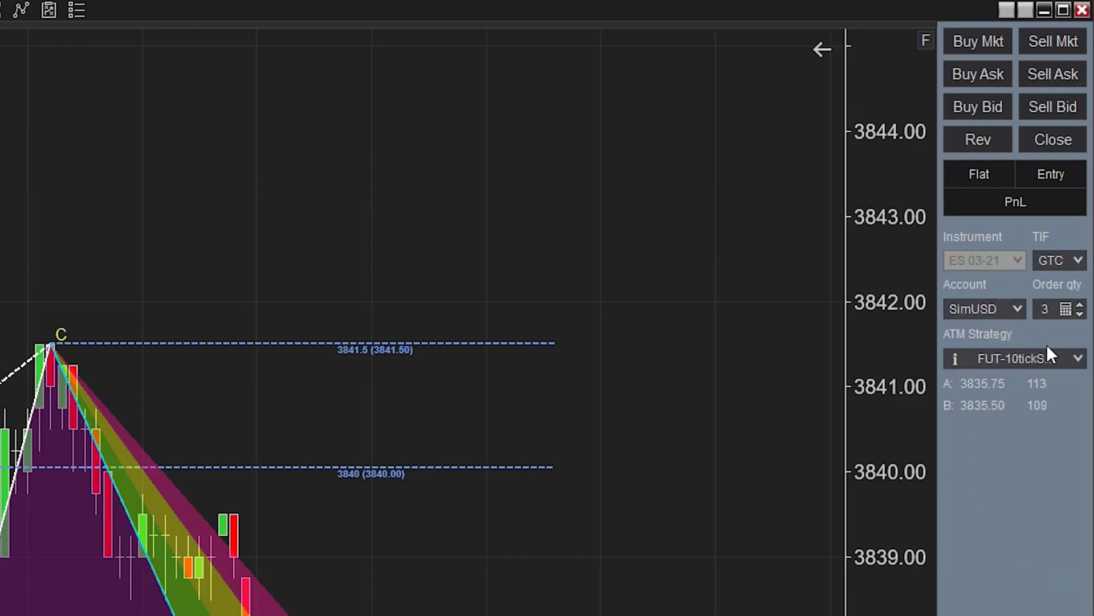
left_click(1077, 360)
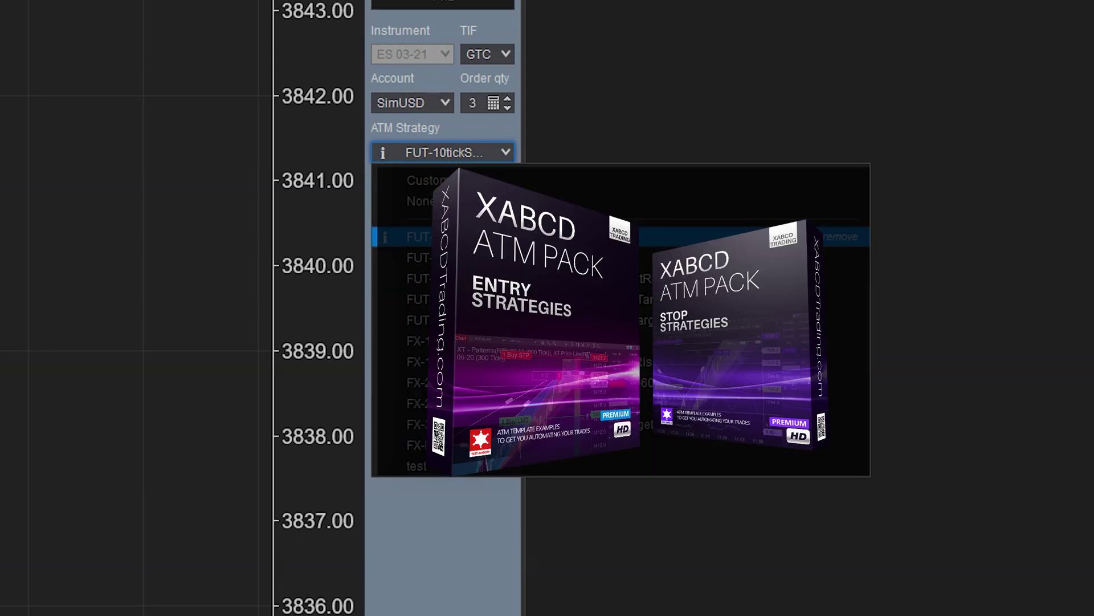
Dismiss the ATM template list, keeping FUT-10tick at quantity 3
left_click(1028, 230)
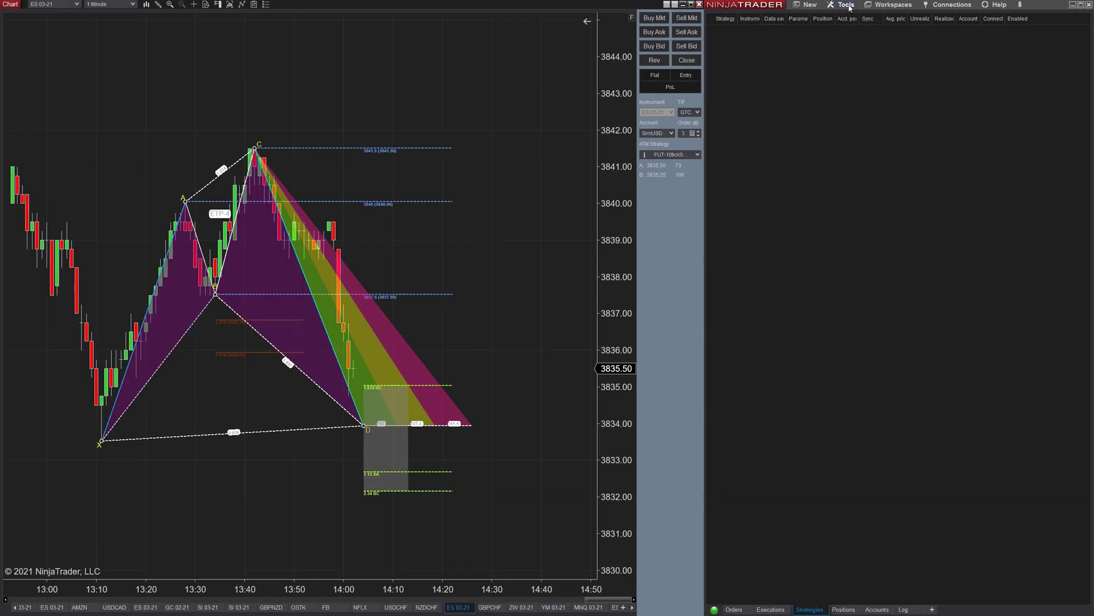
Open Tools > Hot Keys and move the window to the screen centre
left_click(844, 4)
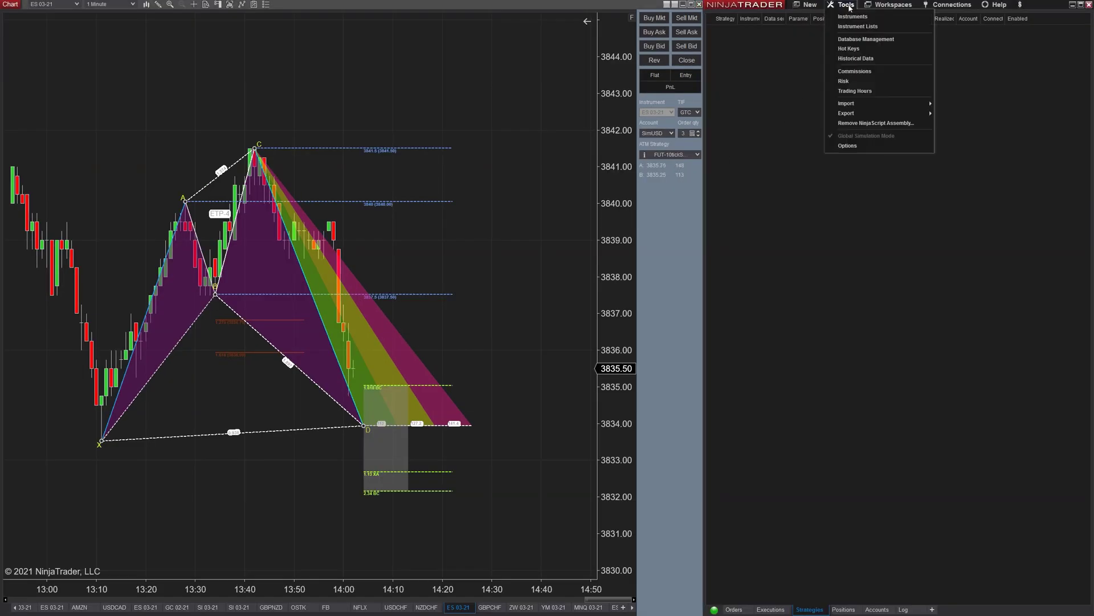
left_click(847, 48)
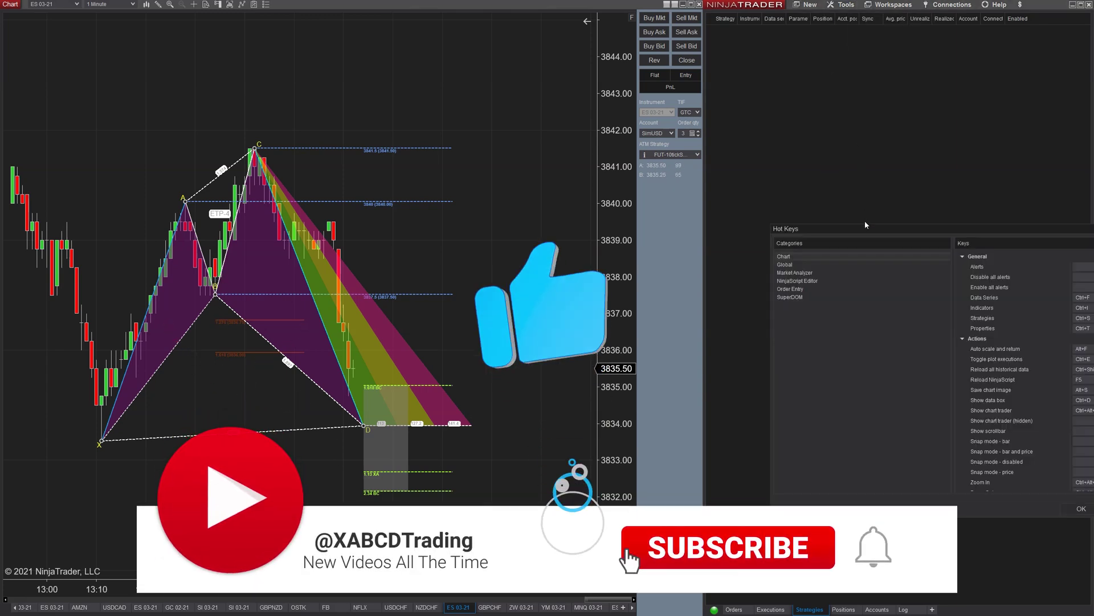
left_click_drag(867, 227, 534, 226)
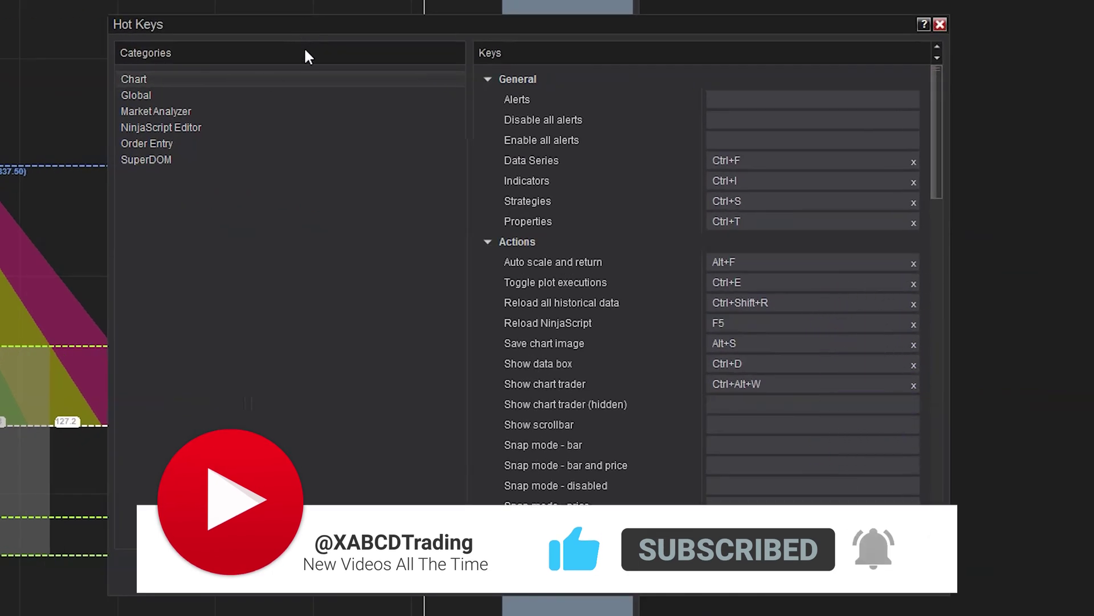
left_click(186, 142)
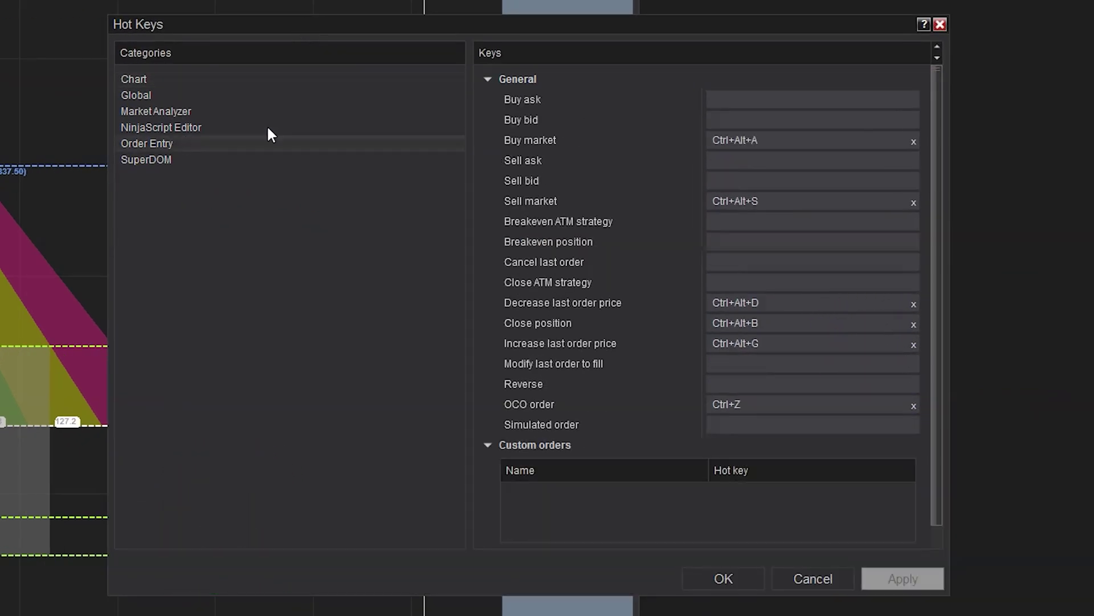
scroll(641, 369, "down", 1)
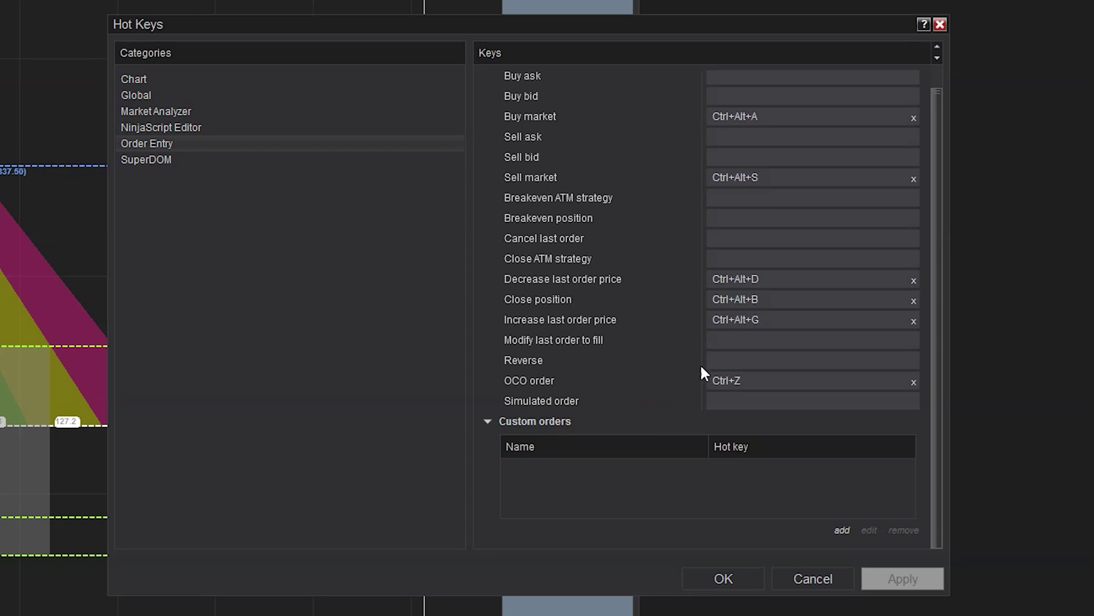
Define a Buy Limit custom order at Ask minus 10 ticks with hot key Alt+O
left_click(843, 531)
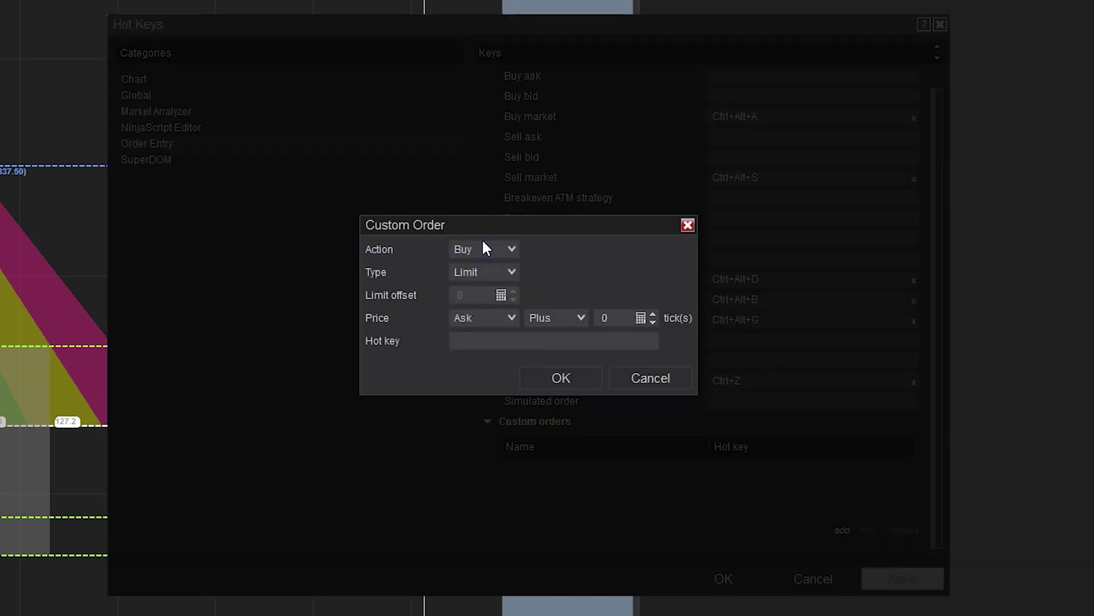
left_click(479, 340)
key("alt")
key("alt+o")
left_click(599, 318)
type("10")
left_click(561, 314)
left_click(557, 354)
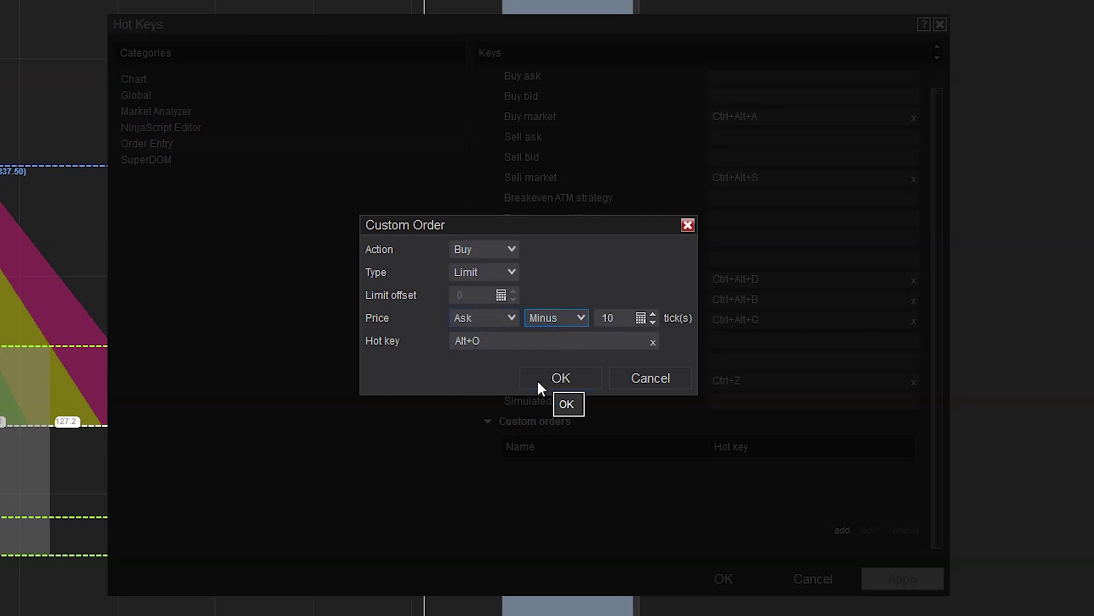
left_click(507, 340)
key("alt+o")
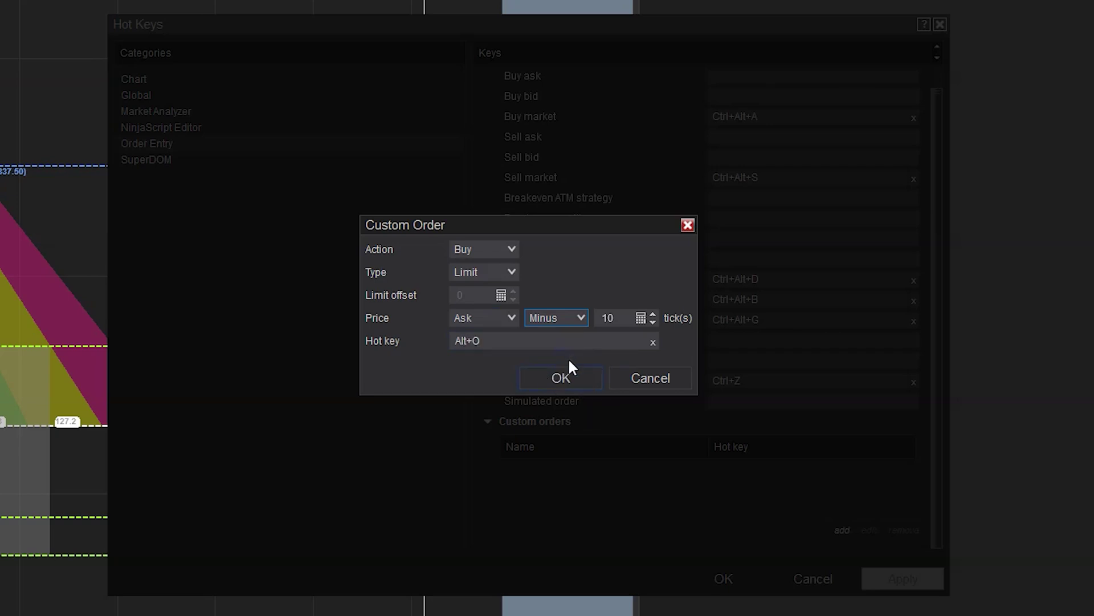
Save the Alt+O buy order and add a Sell Limit at Ask plus 10 ticks on Alt+I
left_click(560, 388)
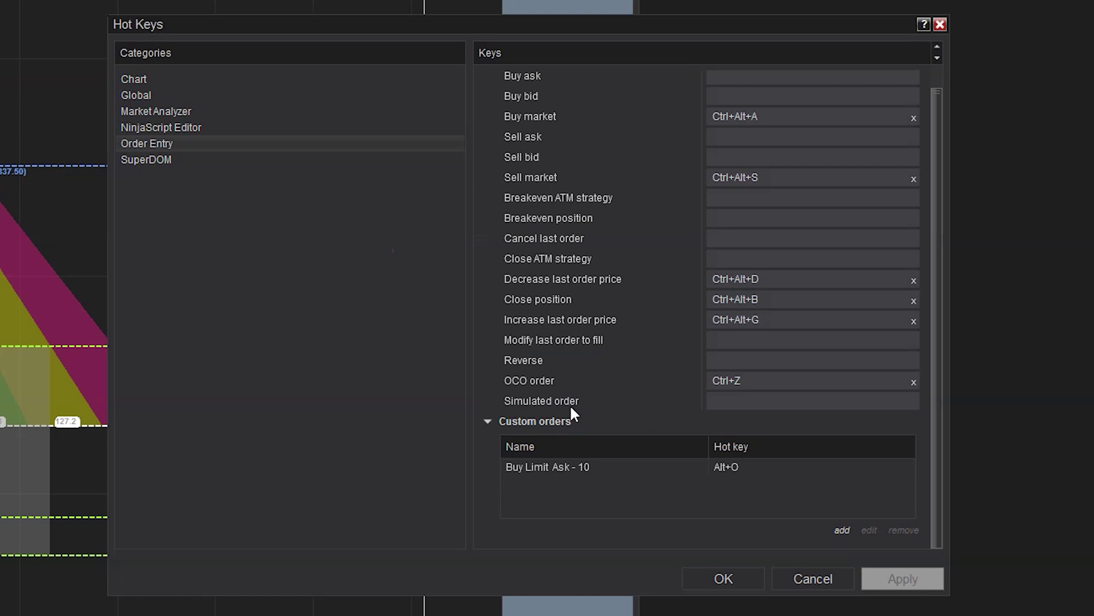
left_click(841, 530)
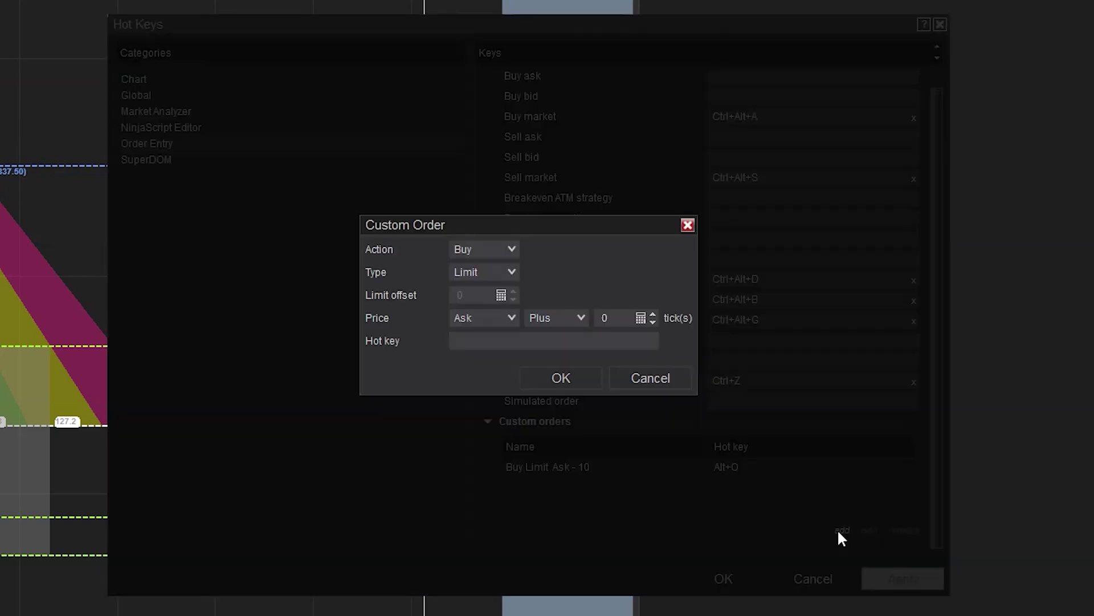
left_click(494, 339)
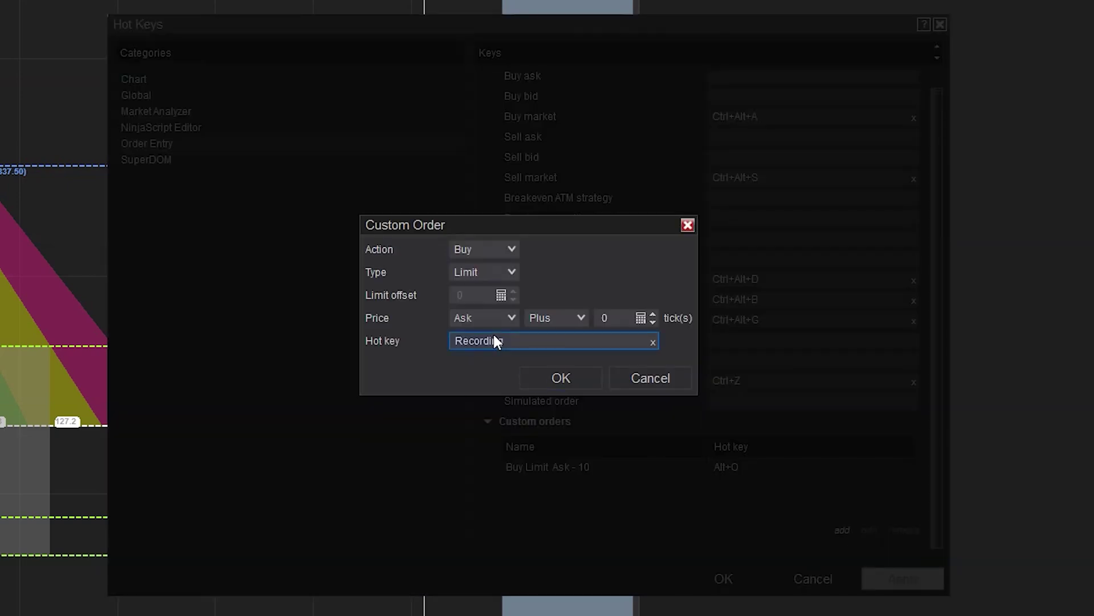
key("alt+i")
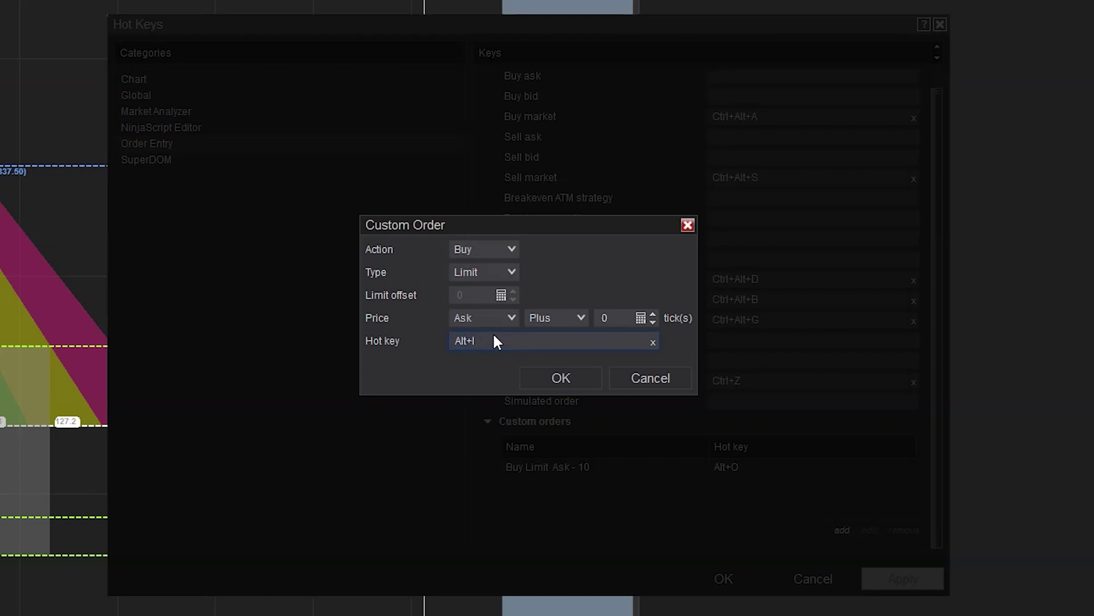
left_click(473, 251)
left_click(464, 282)
left_click(551, 316)
left_click(556, 336)
type("10")
left_click(583, 373)
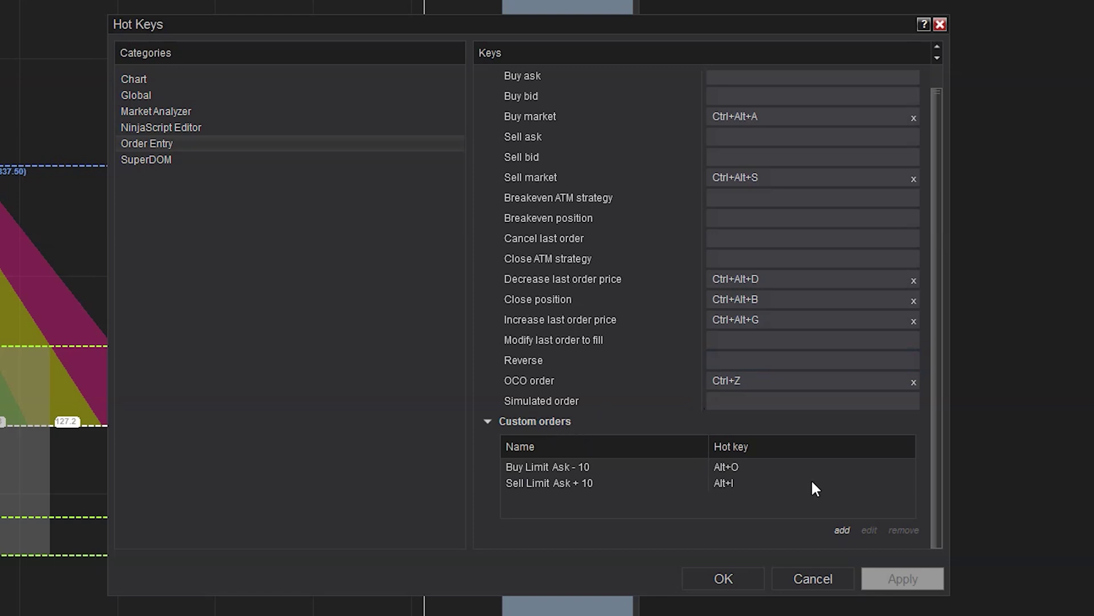
left_click(718, 479)
left_click(867, 539)
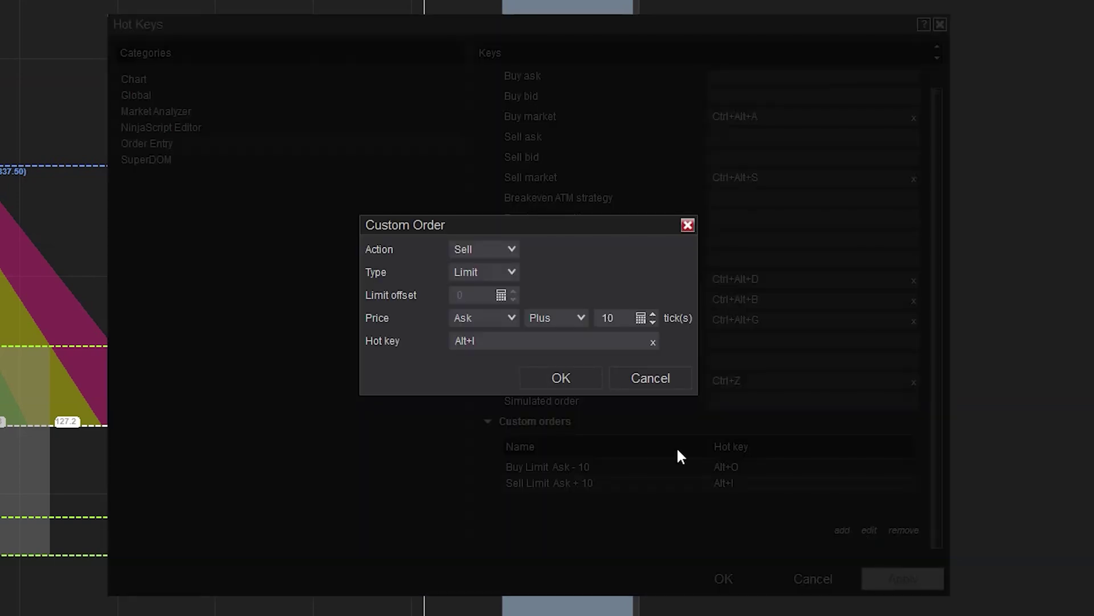
left_click(620, 318)
type("0")
left_click(661, 377)
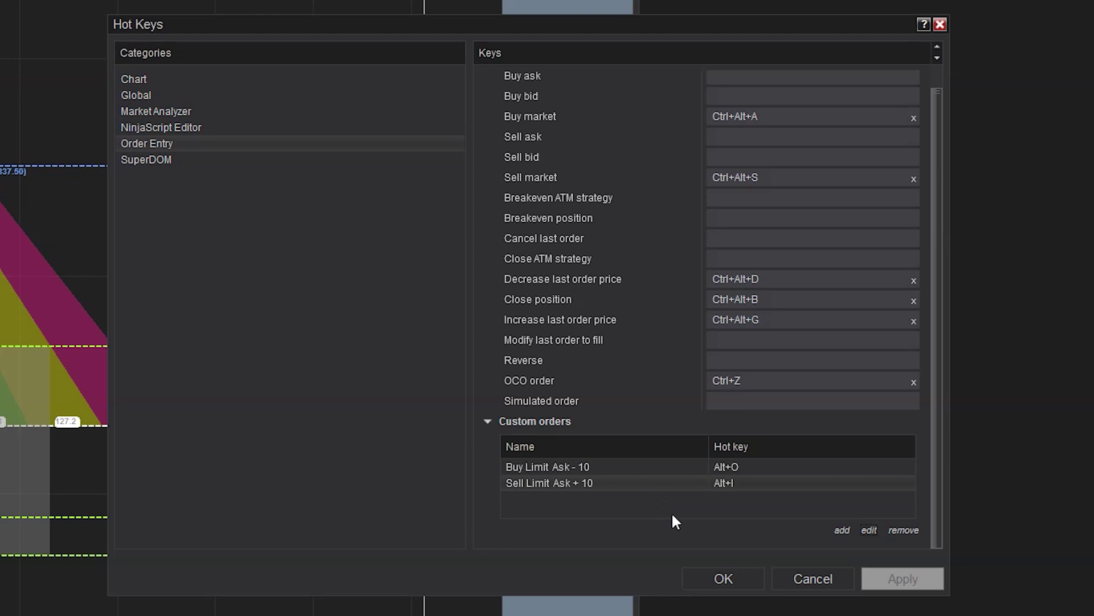
Add a Buy Limit custom order at Ask minus 20 ticks with hot key Alt+U
left_click(842, 531)
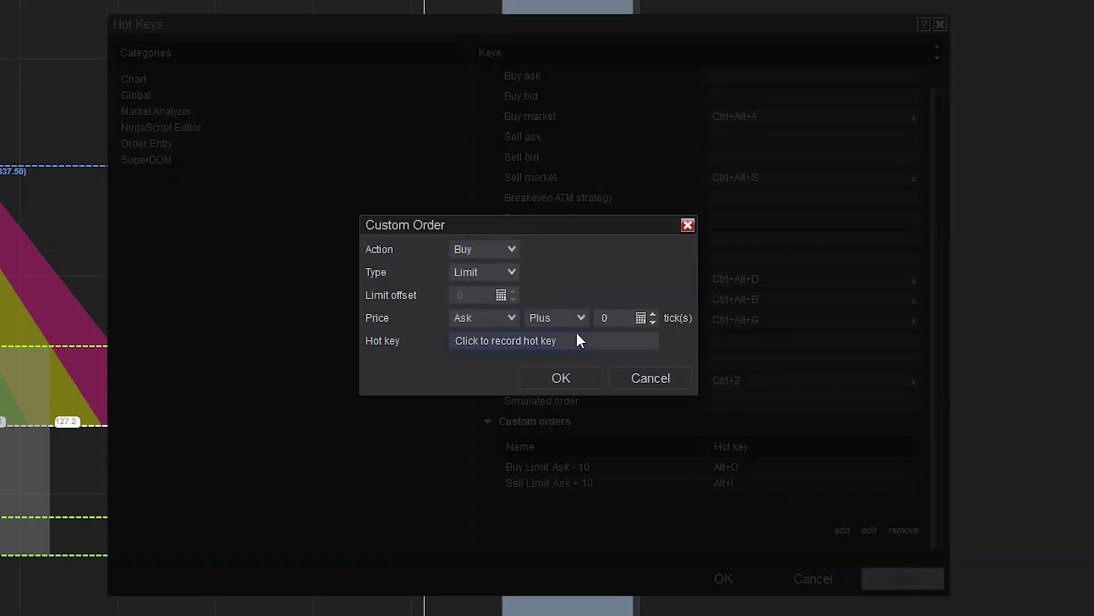
left_click(566, 314)
left_click(573, 355)
left_click(622, 322)
type("20")
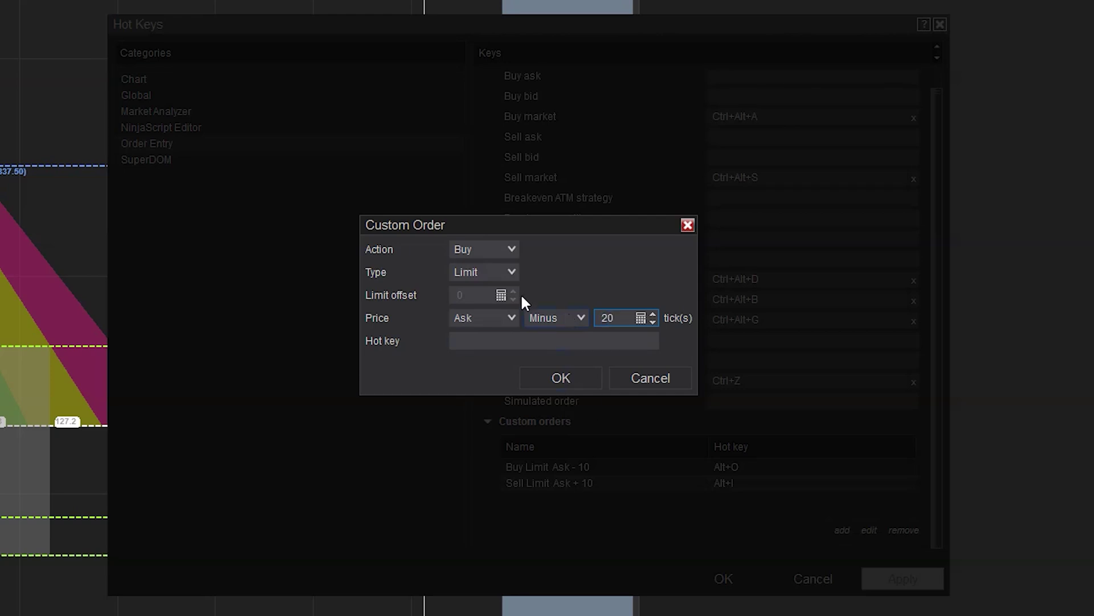
left_click(579, 336)
key("alt+u")
left_click(577, 374)
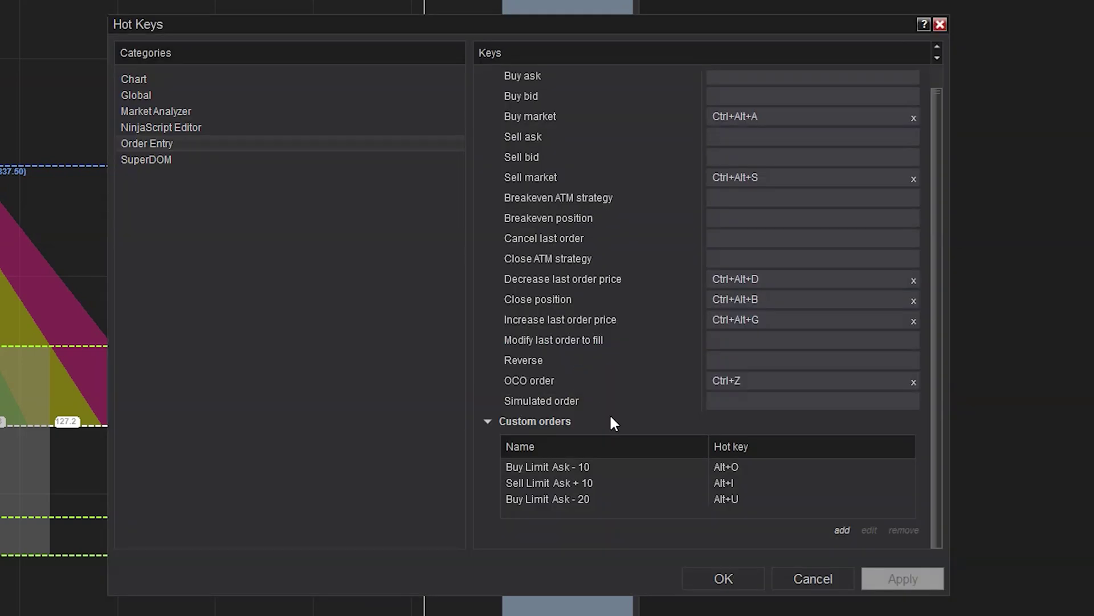
Add a Sell Limit custom order at Ask plus 20 ticks with hot key Alt+Y
left_click(842, 531)
scroll(500, 257, "down", 1)
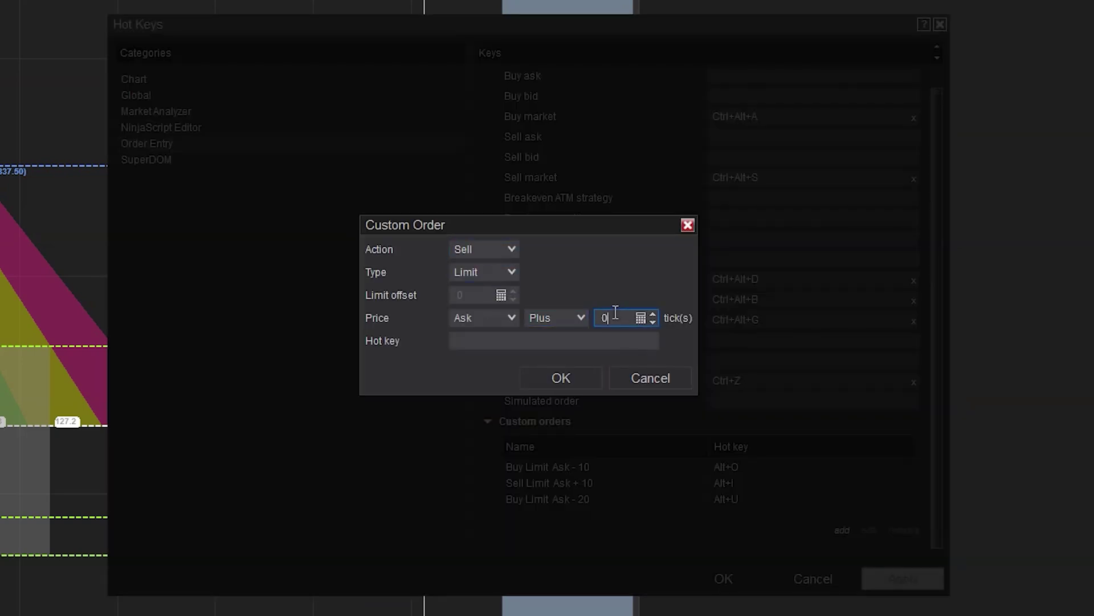
type("20")
left_click(588, 374)
double_click(661, 493)
left_click(592, 337)
key("alt+y")
left_click(589, 375)
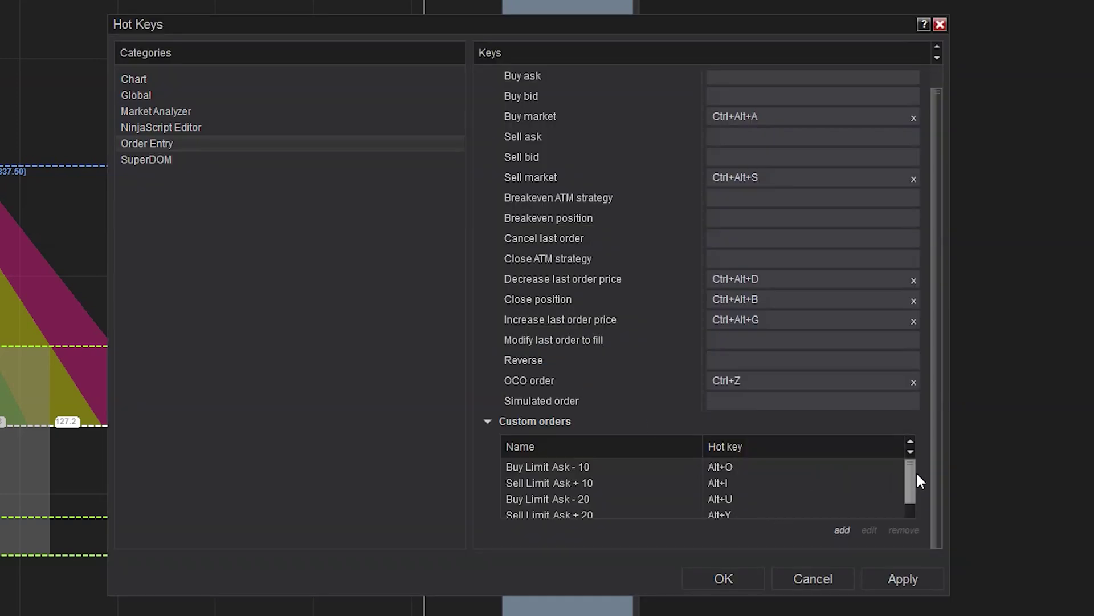
Save the new hot keys and close the Hot Keys window
left_click_drag(915, 471, 919, 511)
scroll(914, 488, "up", 1)
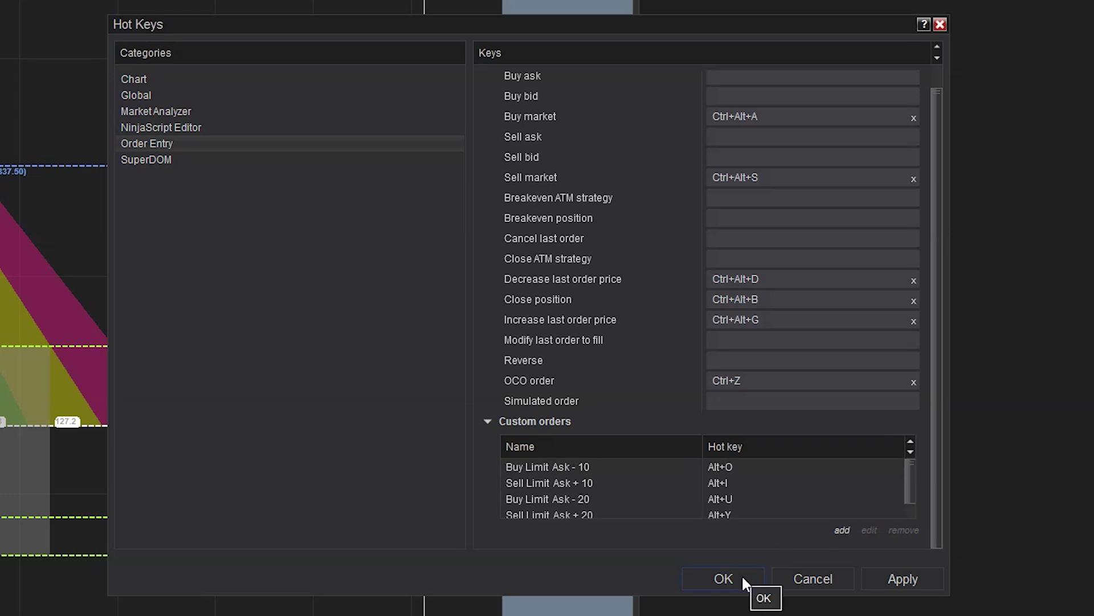
left_click(724, 579)
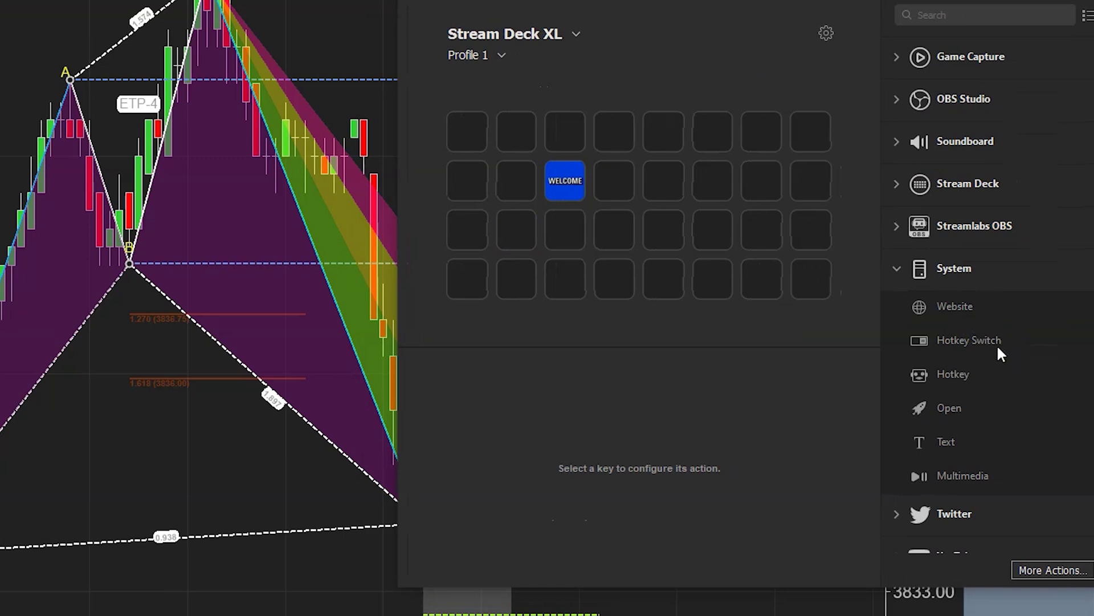
Make the top-right key a green, centre-titled BUY LIMIT 10S - 20T Alt+O hotkey; add another Hotkey beside it
left_click_drag(976, 372, 814, 129)
left_click(643, 424)
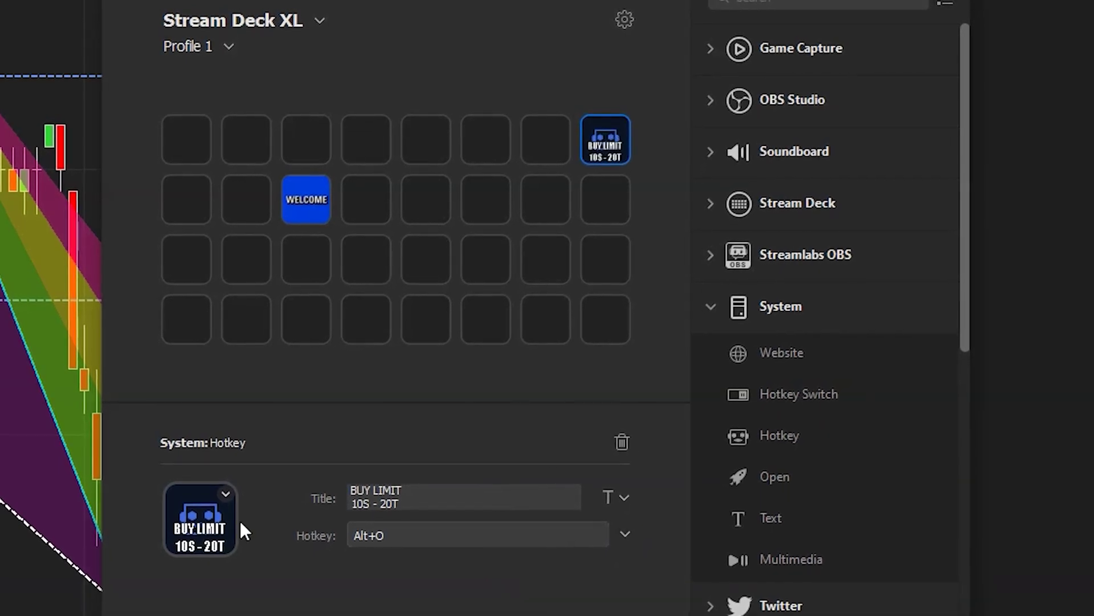
left_click(225, 494)
left_click(285, 542)
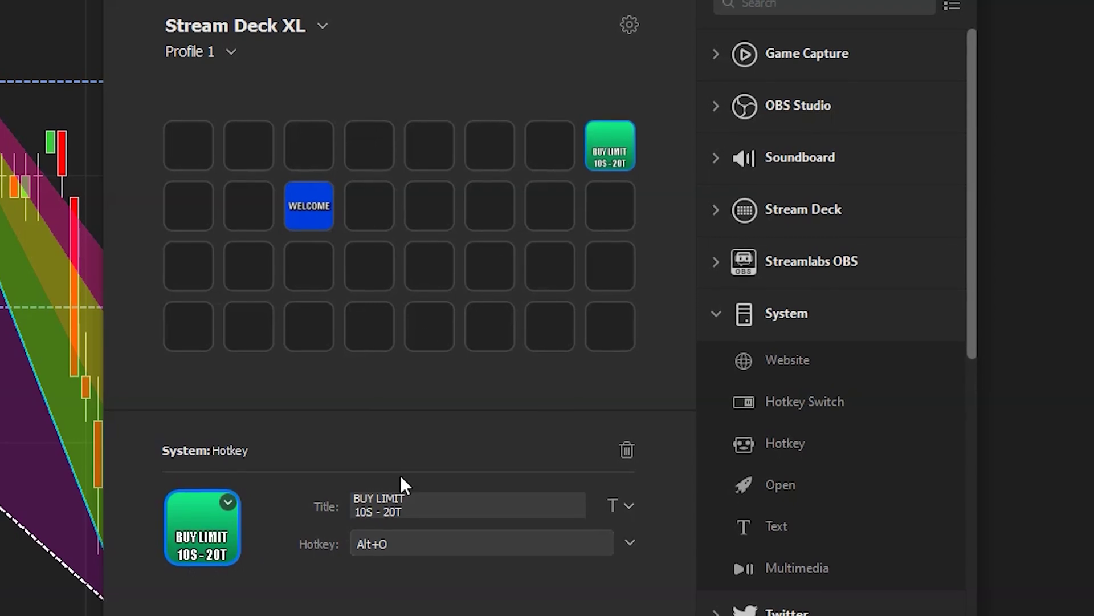
left_click(227, 501)
left_click(265, 576)
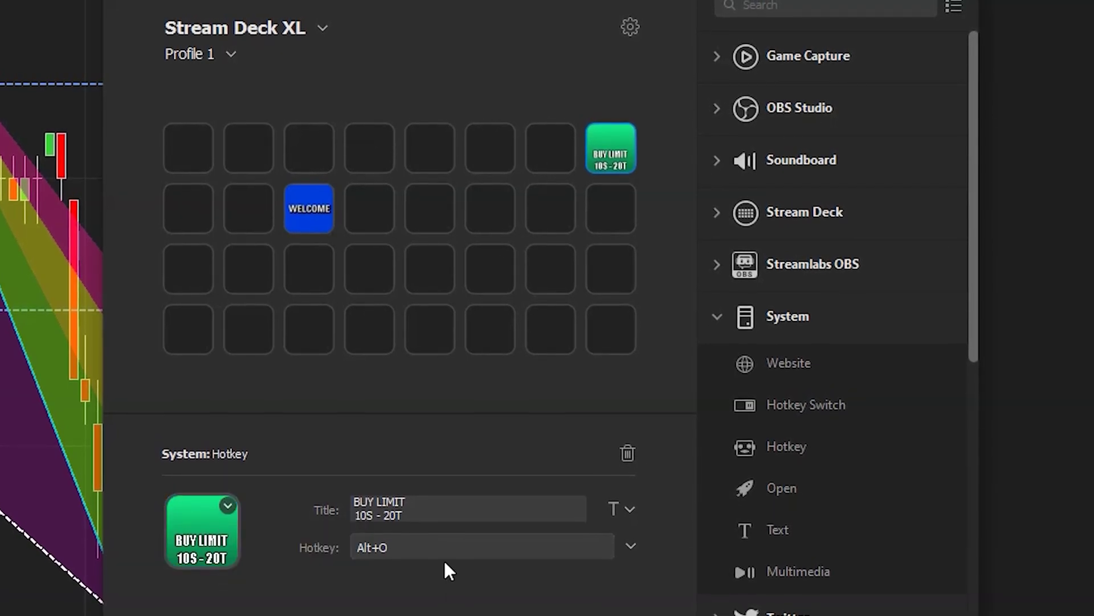
left_click(631, 508)
left_click(704, 576)
left_click(542, 148)
left_click_drag(787, 444, 553, 155)
Give the new key a red icon, title 'SELL LIMIT 10S - 20T' and hotkey Alt+I
left_click(225, 513)
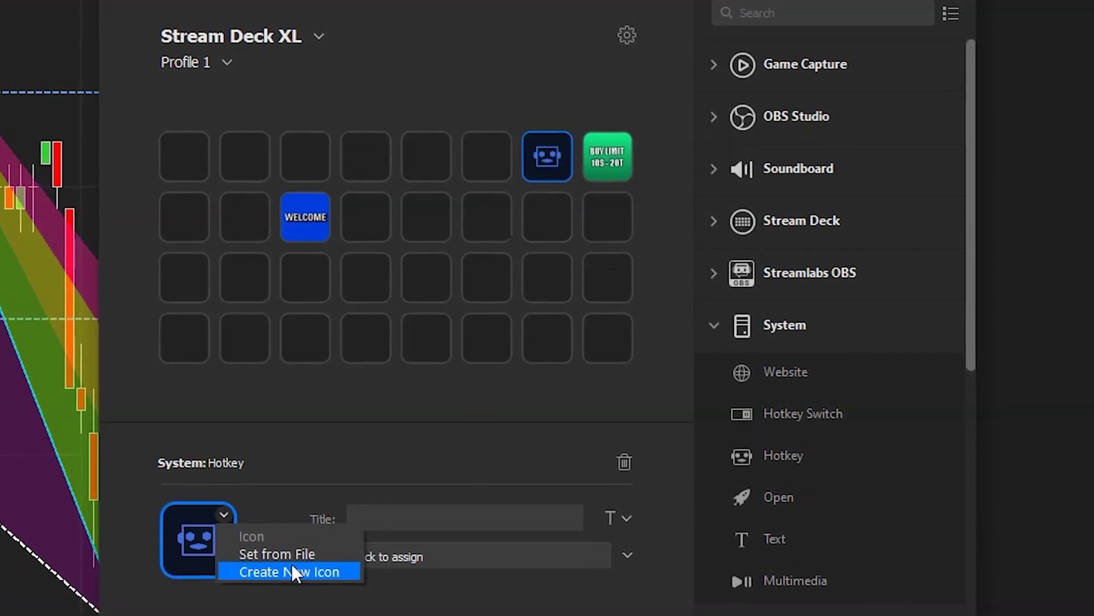
left_click(290, 570)
left_click(451, 522)
type("SELL LIMIT")
key("Return")
type("10S - 20T")
left_click(457, 564)
key("alt+i")
Copy the green BUY LIMIT key into the slot beneath it
left_click(611, 156)
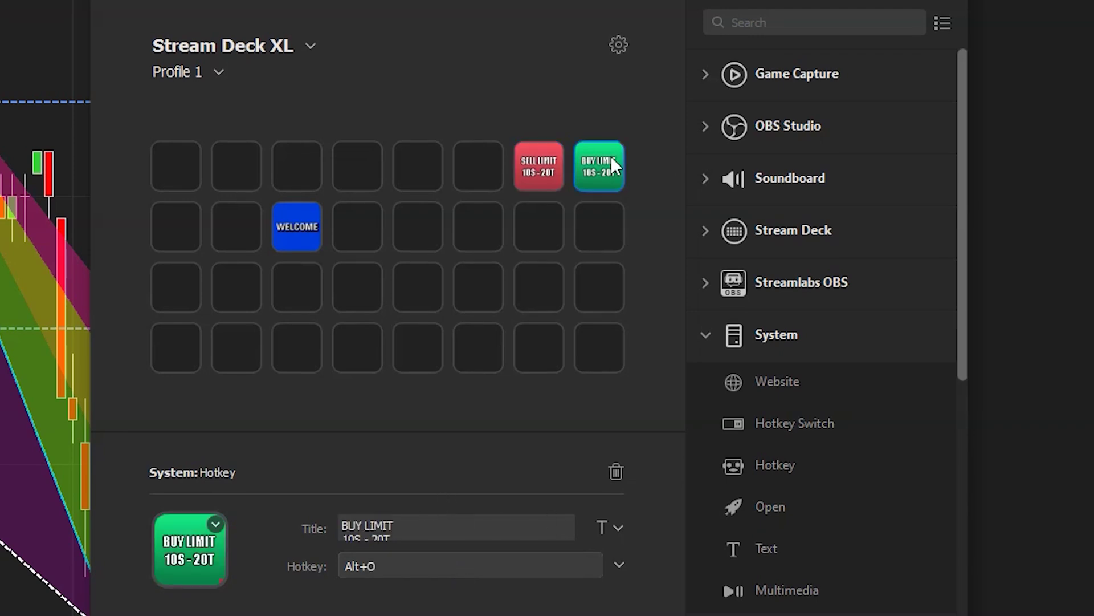
right_click(611, 157)
left_click(627, 168)
right_click(591, 158)
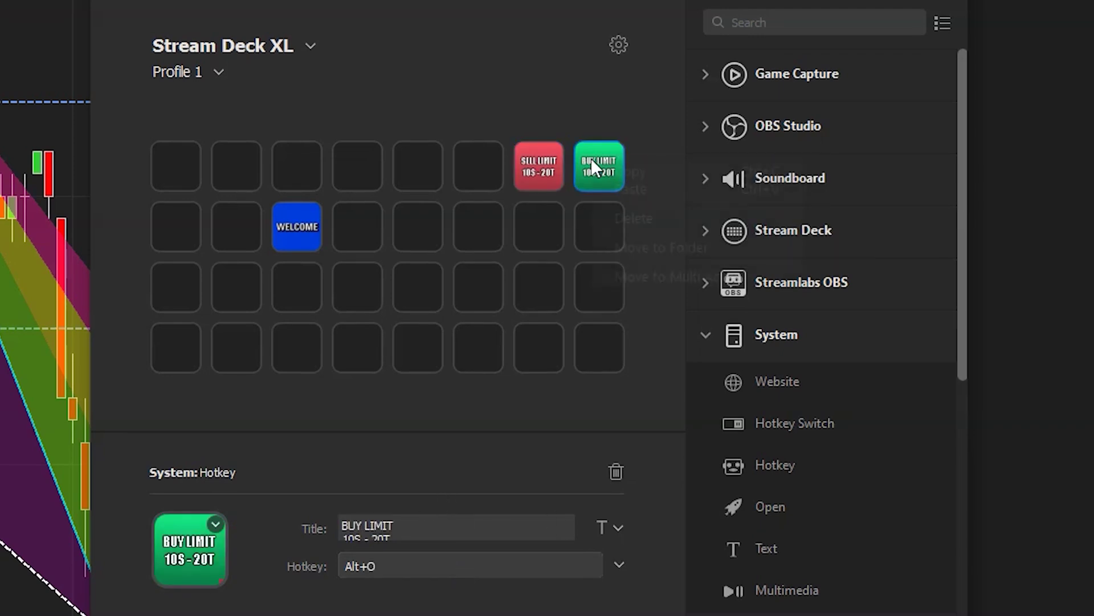
right_click(482, 153)
left_click(587, 218)
right_click(587, 217)
left_click(613, 225)
Retitle the copied buy key to 20S - 40T and assign it hotkey Alt+U
key("Home")
key("Delete")
type("2")
key("Right")
key("Right")
key("Right")
key("Right")
key("Right")
key("Right")
key("BackSpace")
type("4")
left_click(580, 563)
key("alt+u")
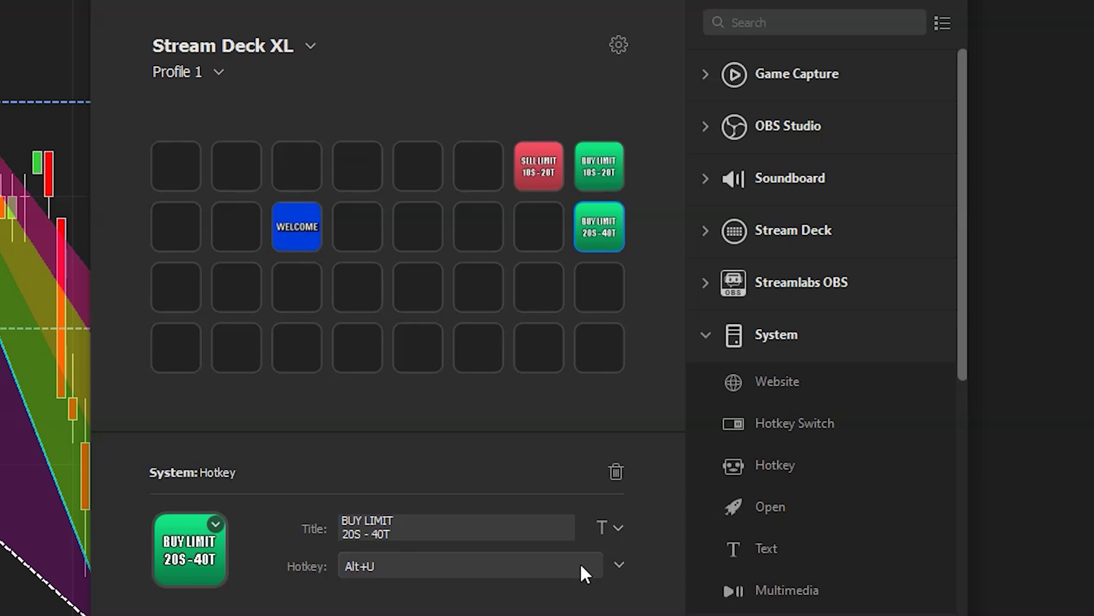
Copy the SELL LIMIT key below itself and retitle the copy to 20S - 40T
right_click(524, 164)
left_click(545, 178)
right_click(527, 225)
left_click(544, 236)
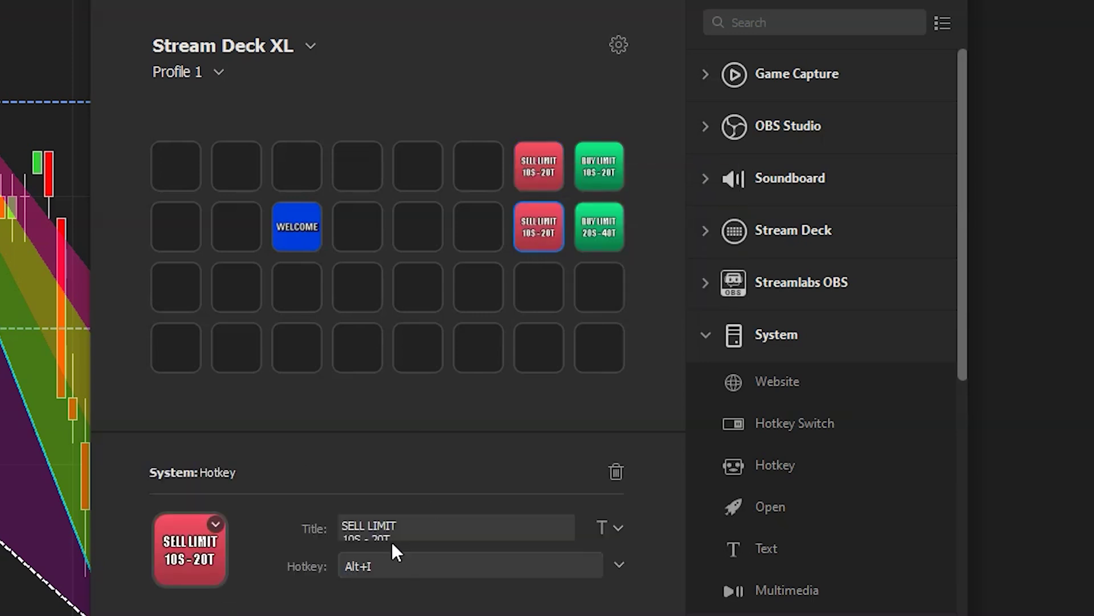
key("BackSpace")
type("2")
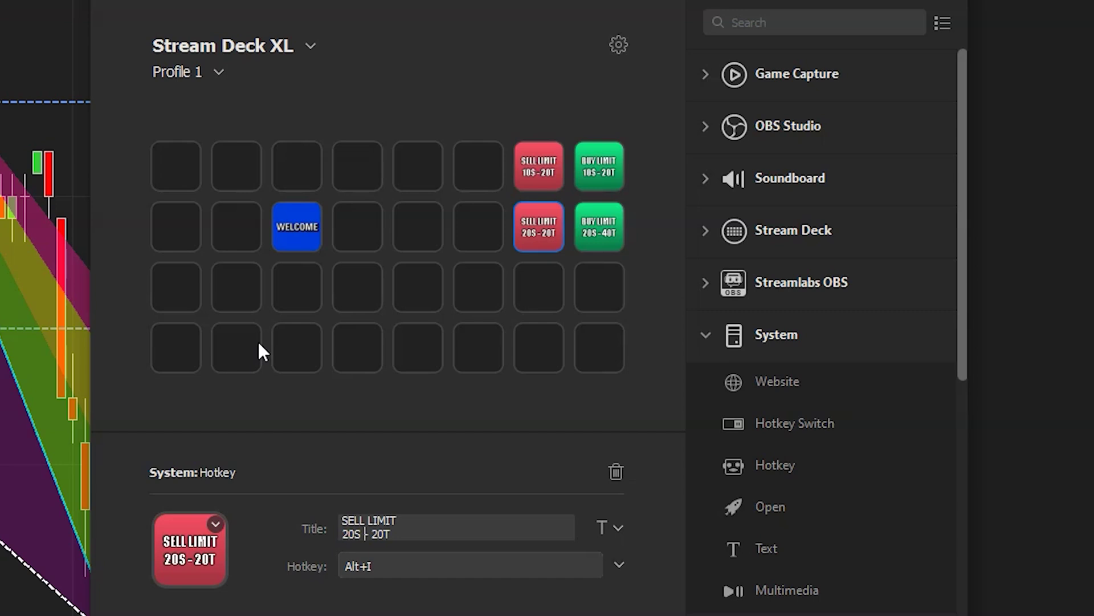
key("BackSpace")
type("4")
left_click(489, 178)
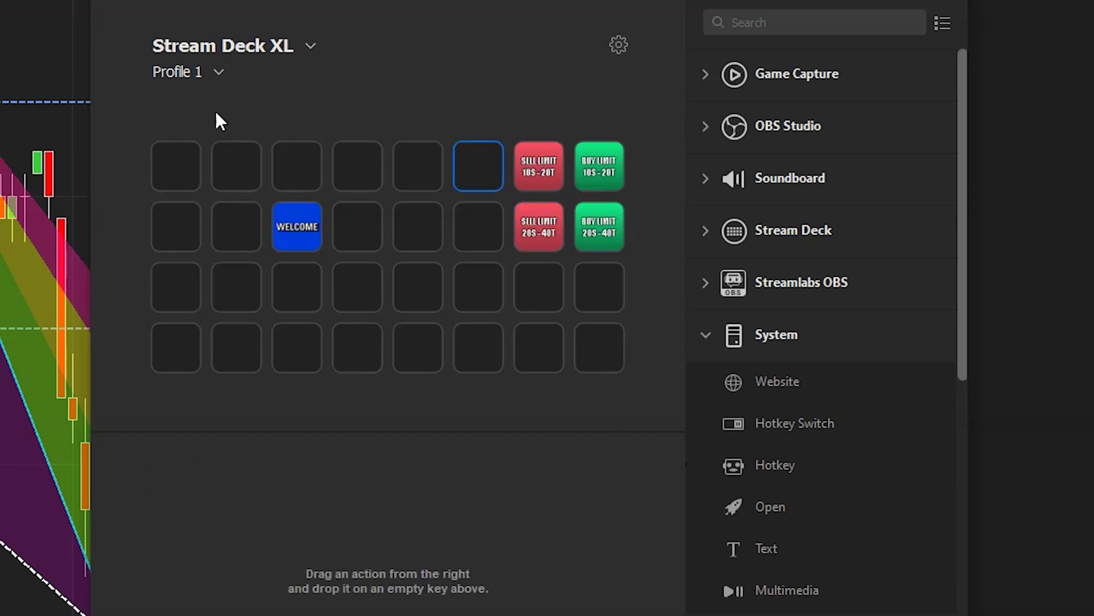
Delete the WELCOME key from the Stream Deck layout and confirm the deletion
right_click(285, 238)
left_click(346, 294)
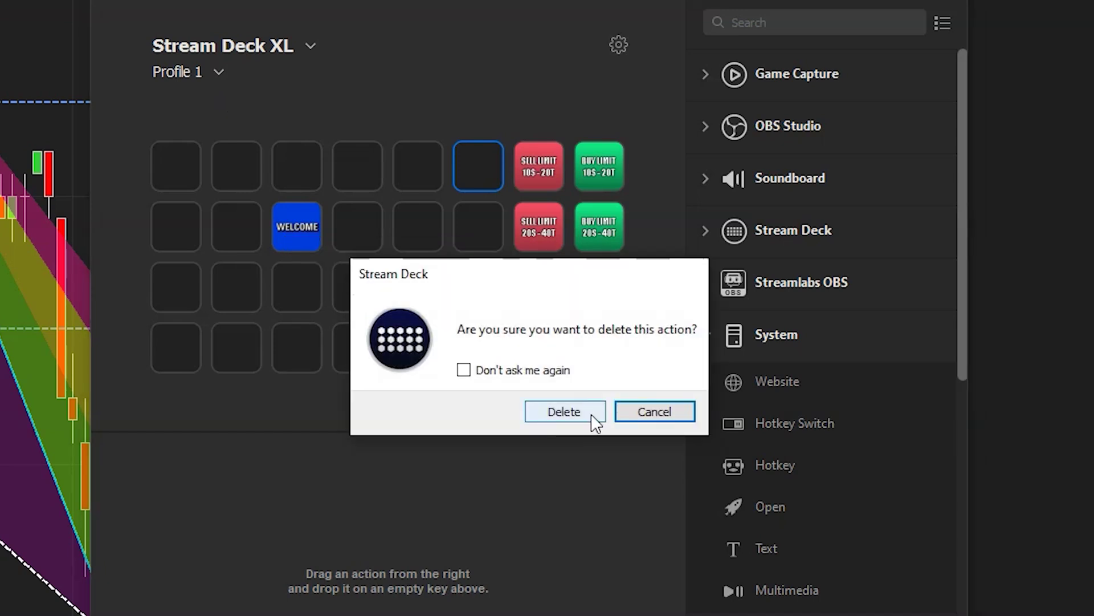
left_click(591, 415)
left_click(562, 366)
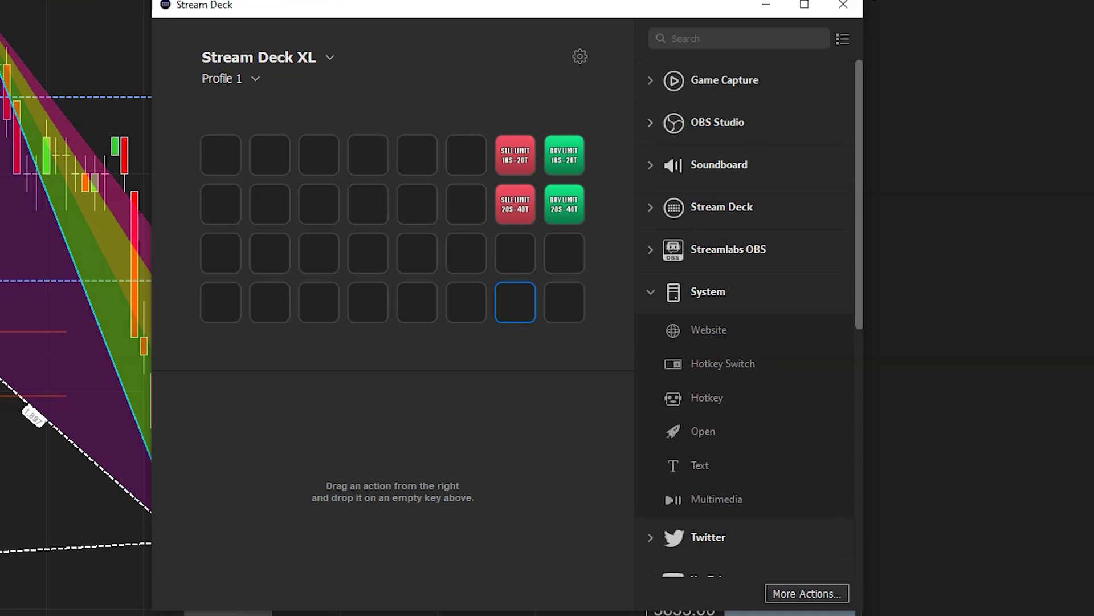
Reopen Stream Deck on Profile 1 beside the chart and show the BUY LIMIT 10S - 20T key's Alt+O settings
left_click(852, 8)
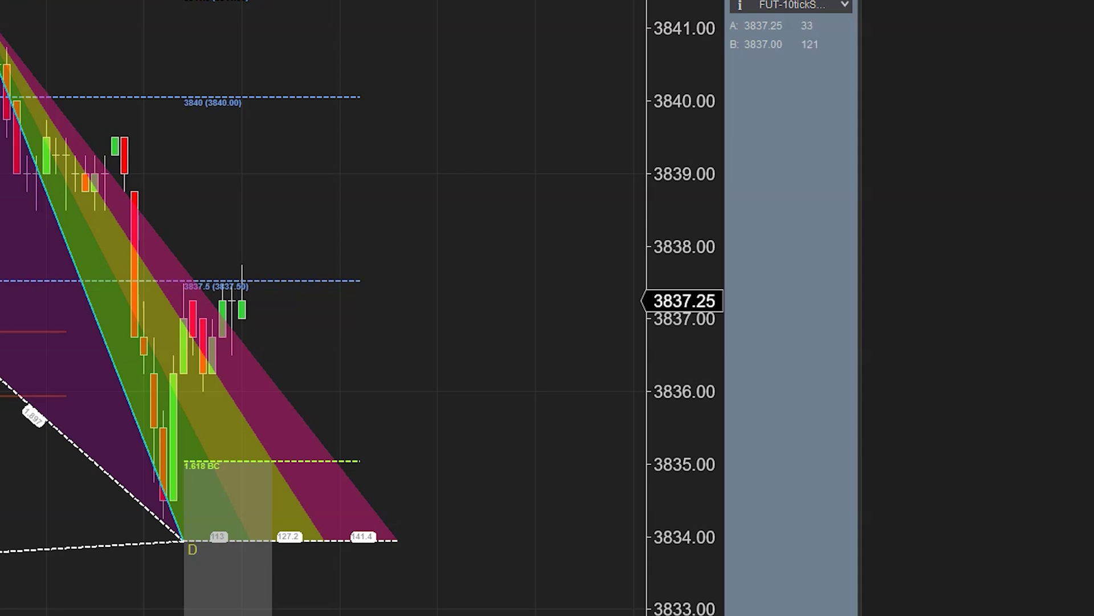
key("alt+Tab")
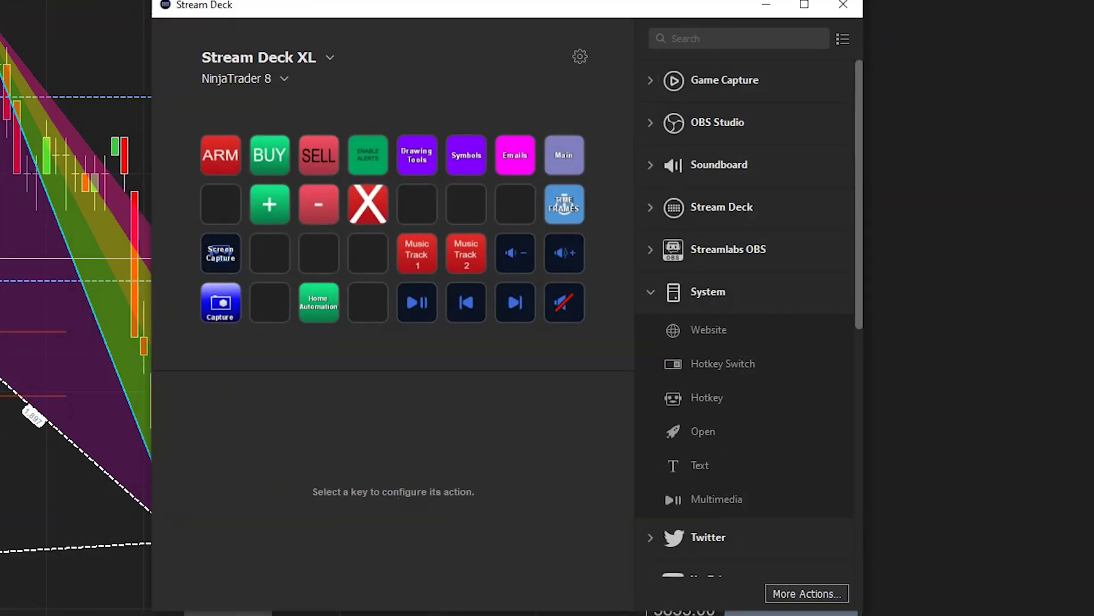
left_click(261, 76)
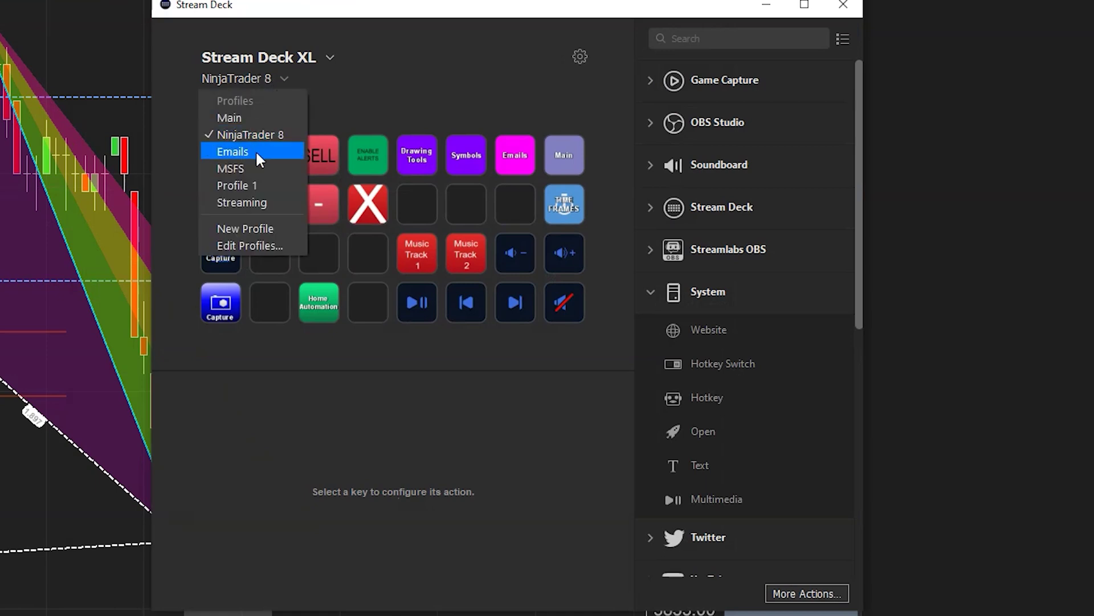
left_click(241, 186)
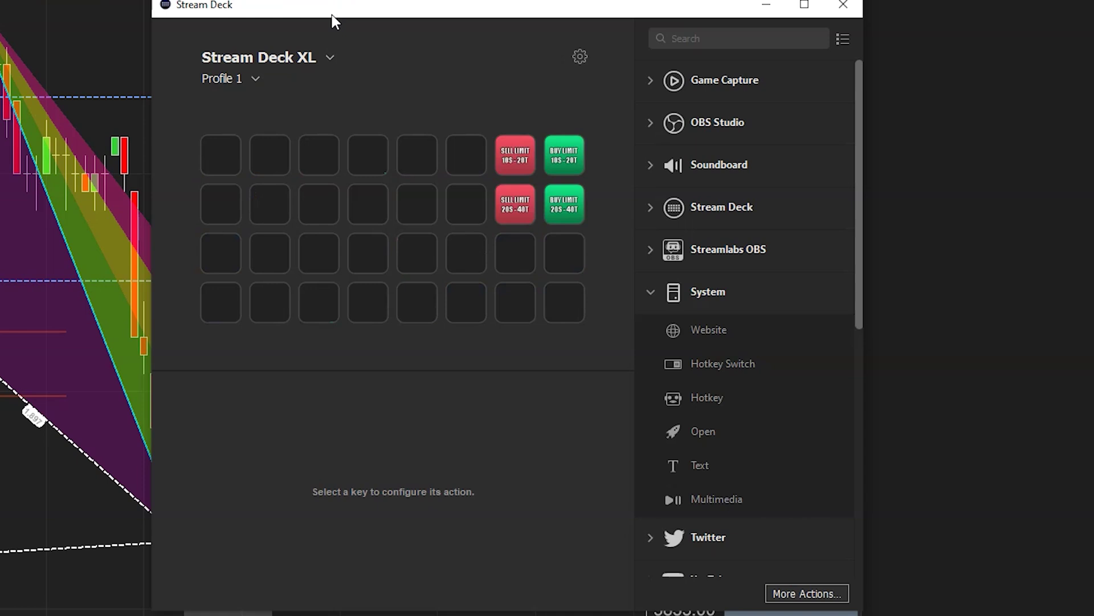
left_click_drag(333, 21, 792, 26)
left_click(1035, 153)
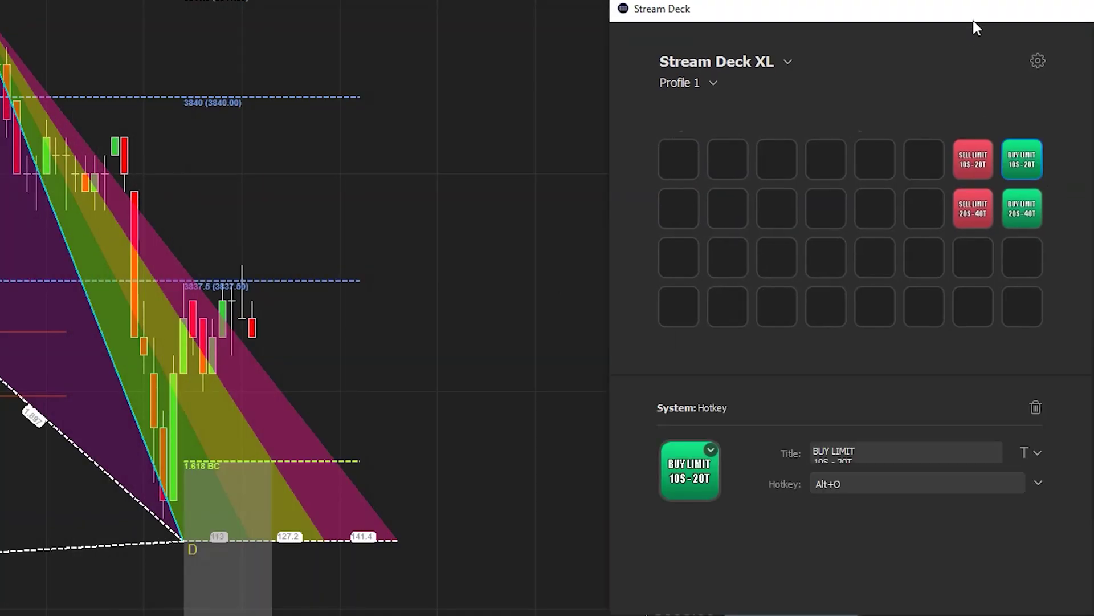